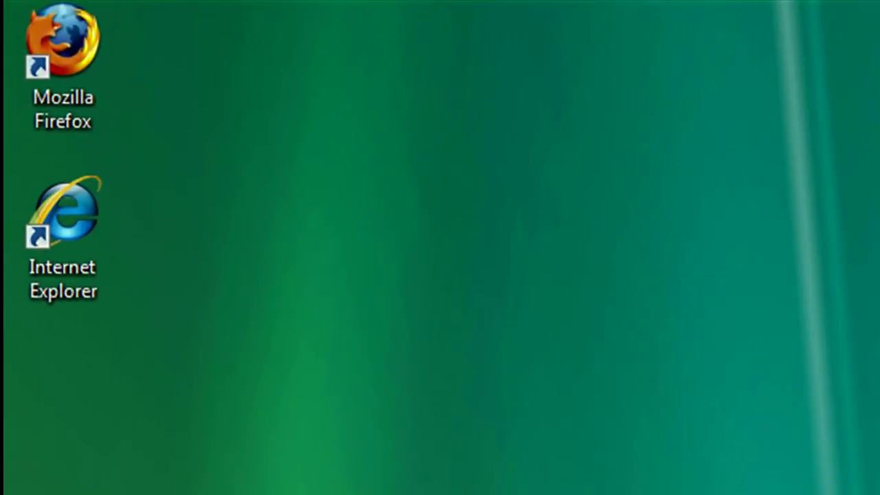
Open Internet Explorer and go to eiuapps.cats.eiu.edu.
{"action": "left_click", "coordinate": [74, 237]}
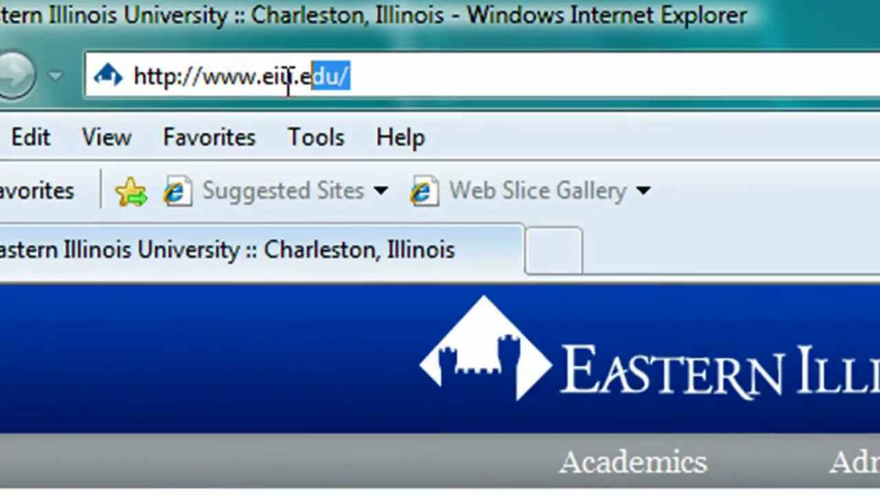
{"action": "left_click_drag", "start_coordinate": [237, 25], "coordinate": [191, 25]}
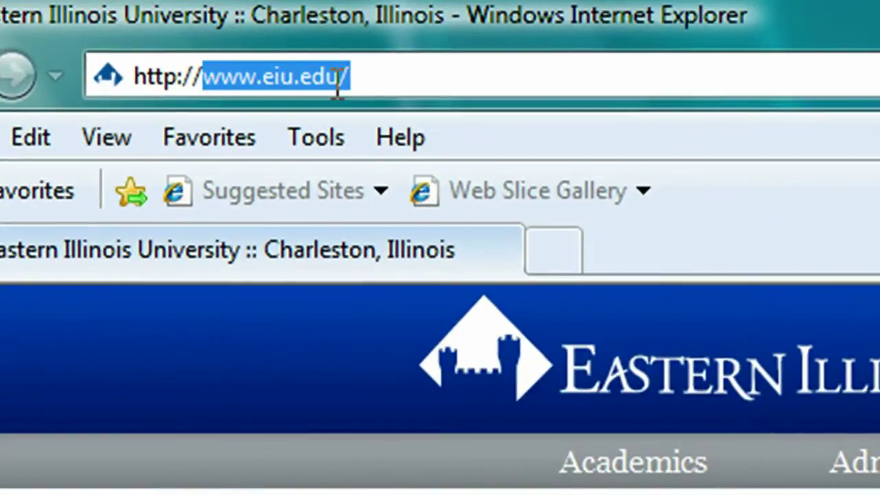
{"action": "type", "text": "eiuapps"}
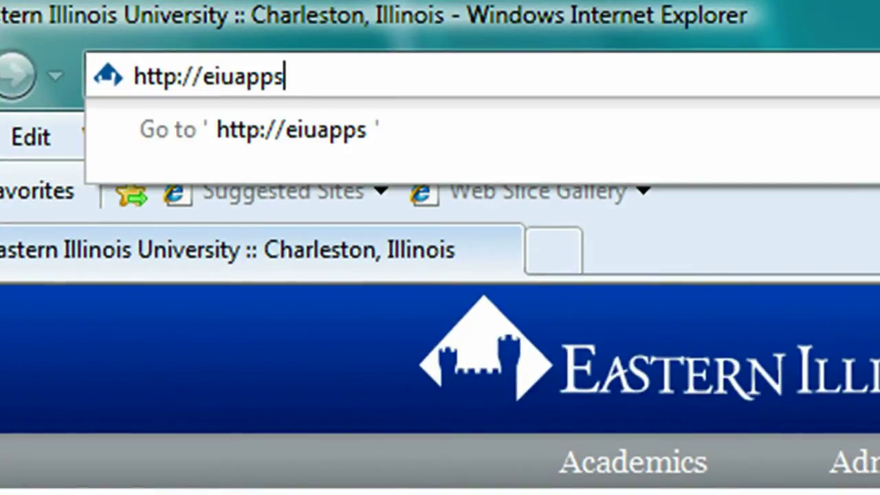
{"action": "type", "text": ".cats.e"}
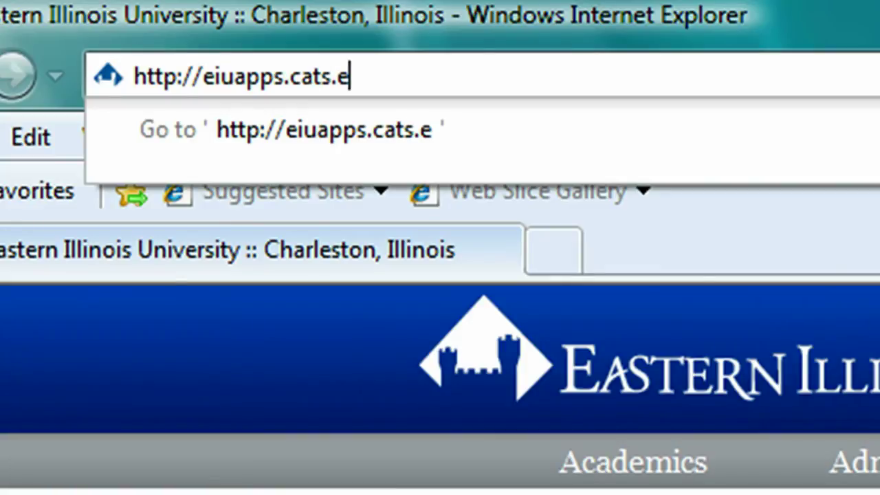
{"action": "type", "text": "iu.edu"}
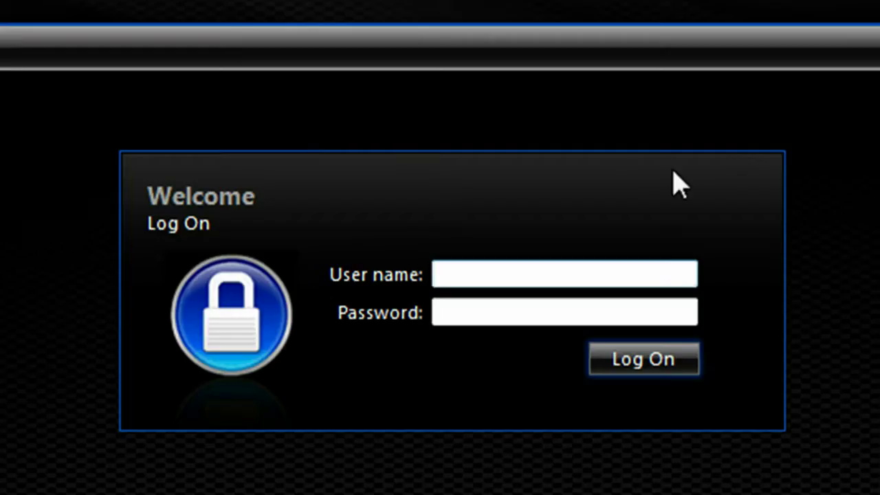
{"action": "left_click", "coordinate": [585, 275]}
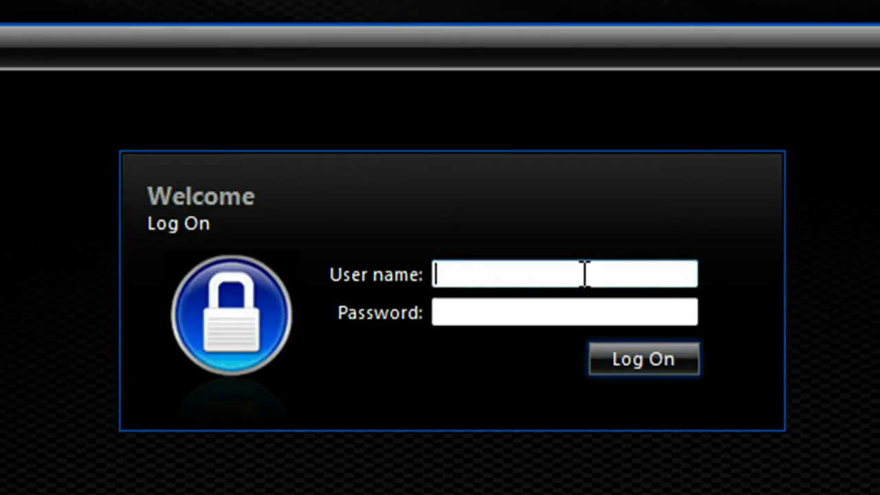
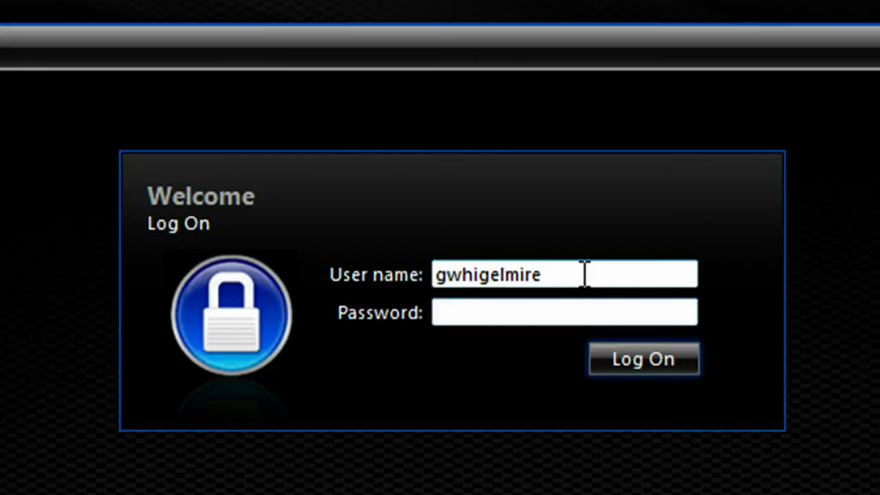
{"action": "key", "text": "Tab"}
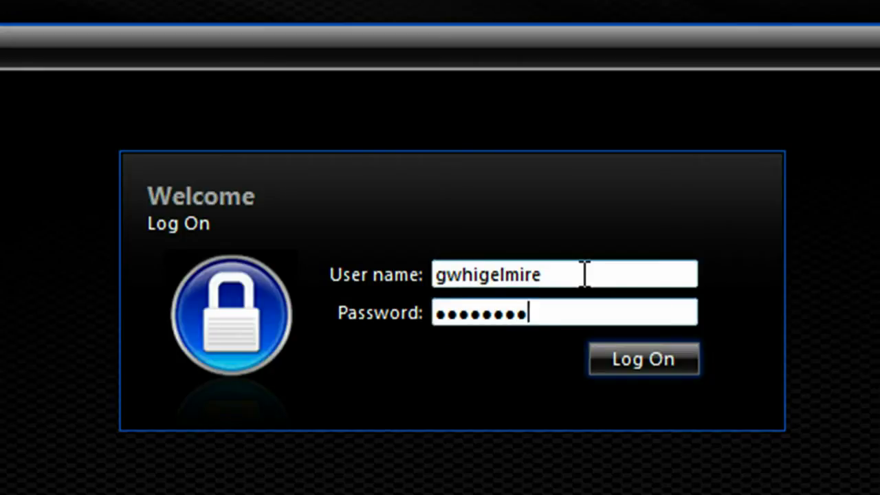
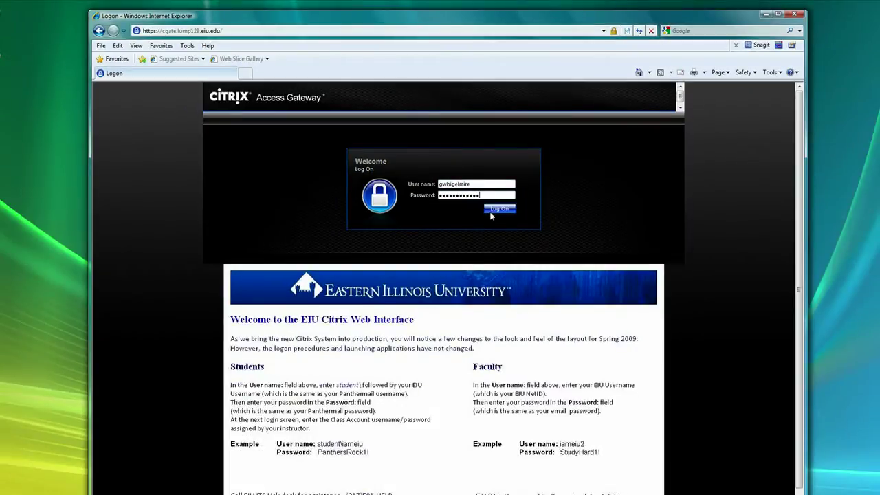
{"action": "left_click", "coordinate": [491, 213]}
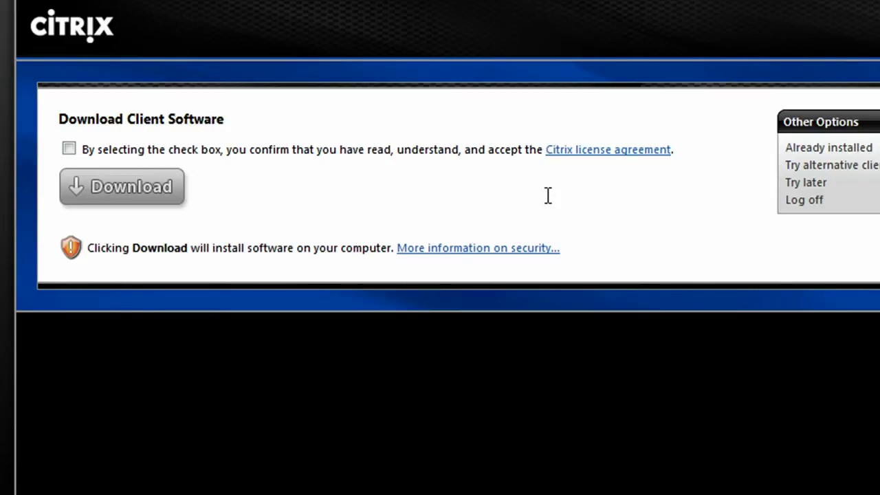
Accept the Citrix license agreement and save the XenAppWeb.msi installer.
{"action": "left_click", "coordinate": [68, 152]}
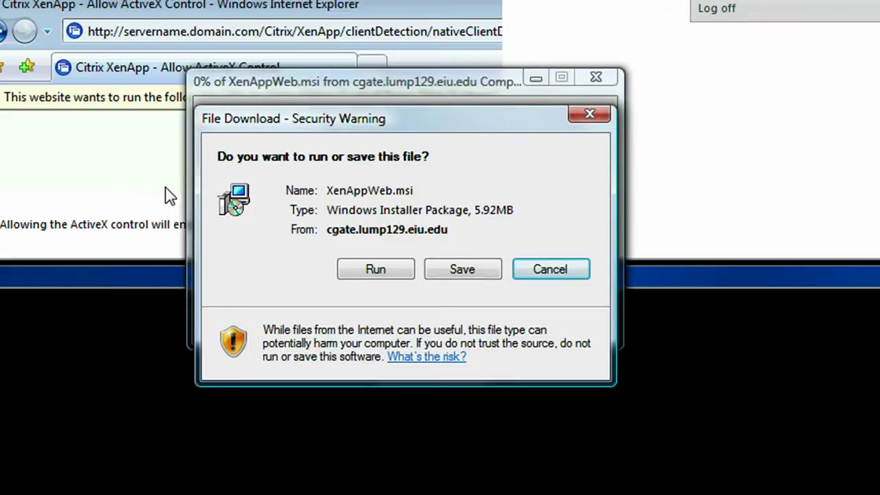
{"action": "left_click", "coordinate": [452, 272]}
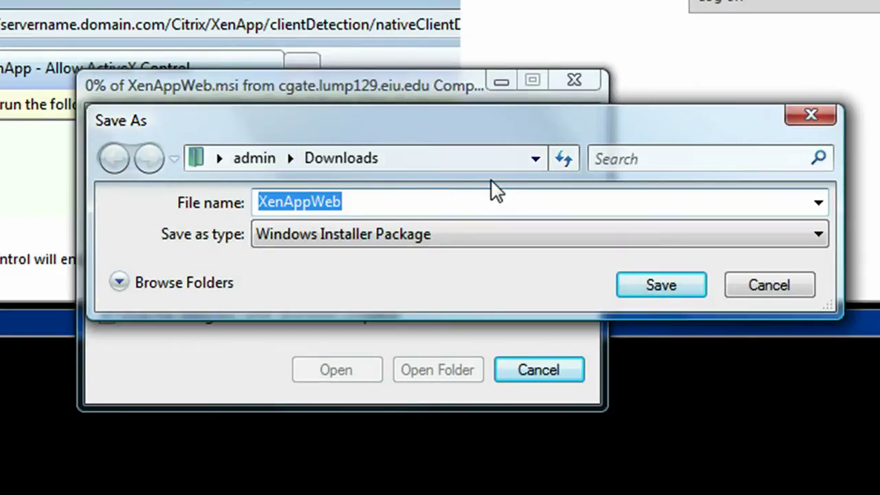
Save XenAppWeb.msi to the Desktop folder.
{"action": "left_click", "coordinate": [114, 283]}
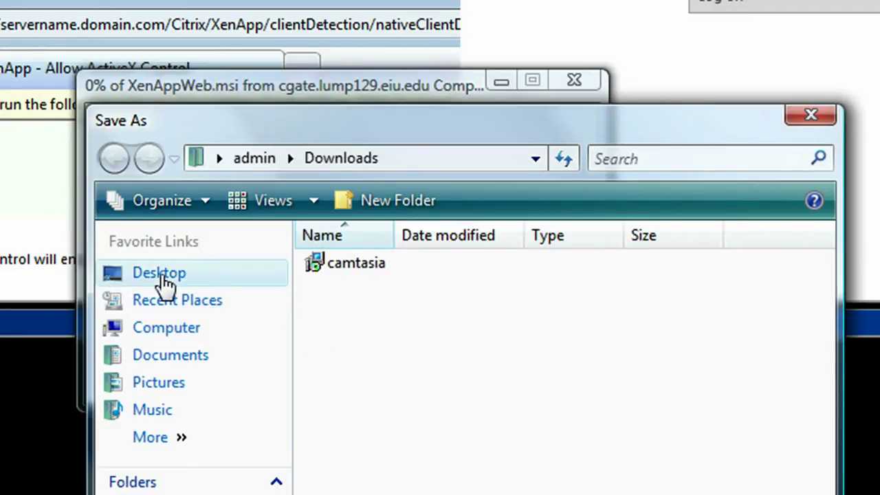
{"action": "left_click", "coordinate": [162, 273]}
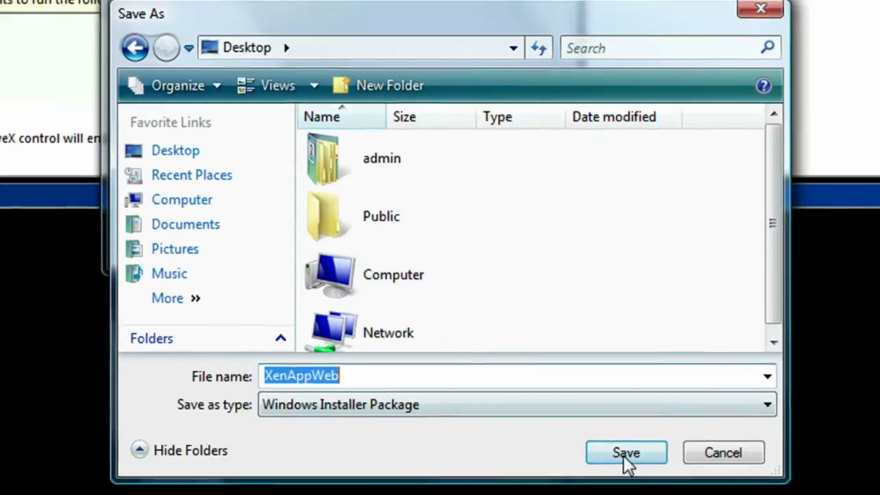
{"action": "left_click", "coordinate": [627, 455]}
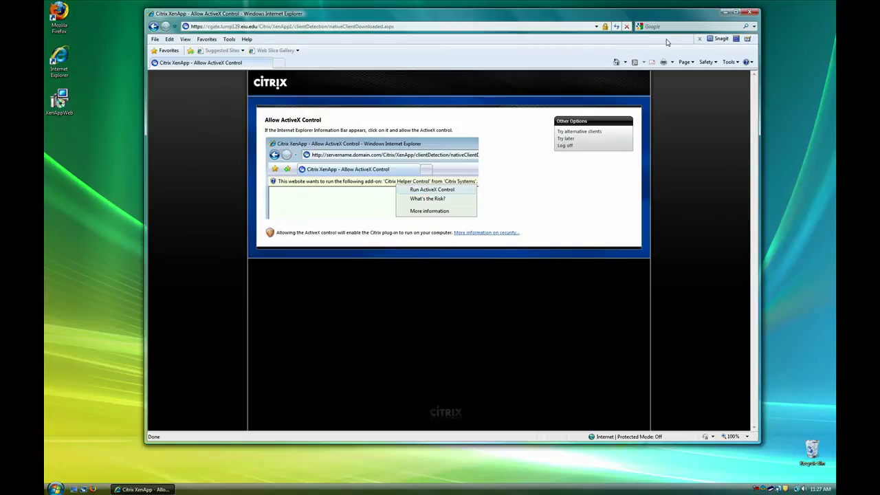
Close the browser and run the desktop XenAppWeb installer through to its completion message.
{"action": "left_click", "coordinate": [750, 14]}
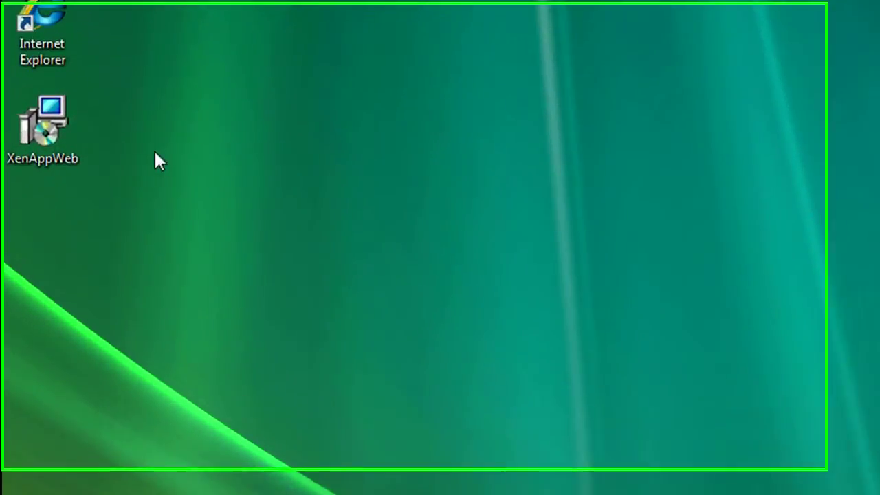
{"action": "double_click", "coordinate": [60, 102]}
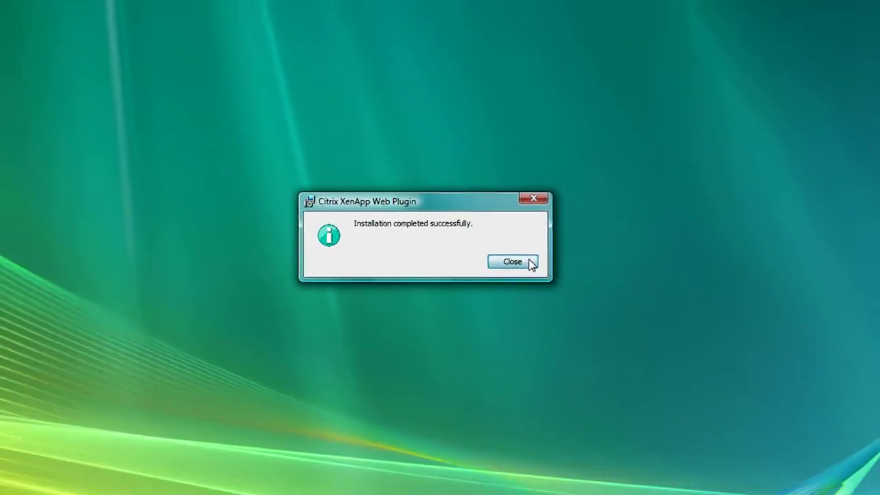
{"action": "left_click", "coordinate": [535, 267]}
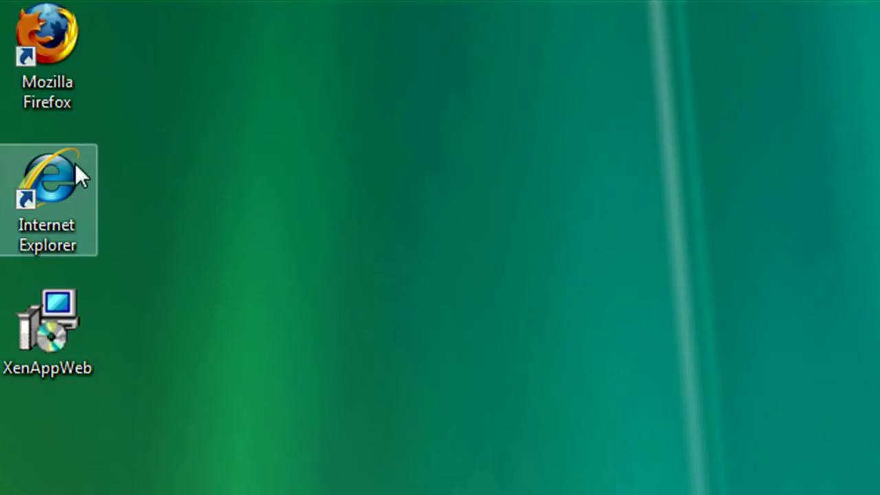
Relaunch Internet Explorer and go to eiuapps.cats.eiu.edu.
{"action": "double_click", "coordinate": [68, 51]}
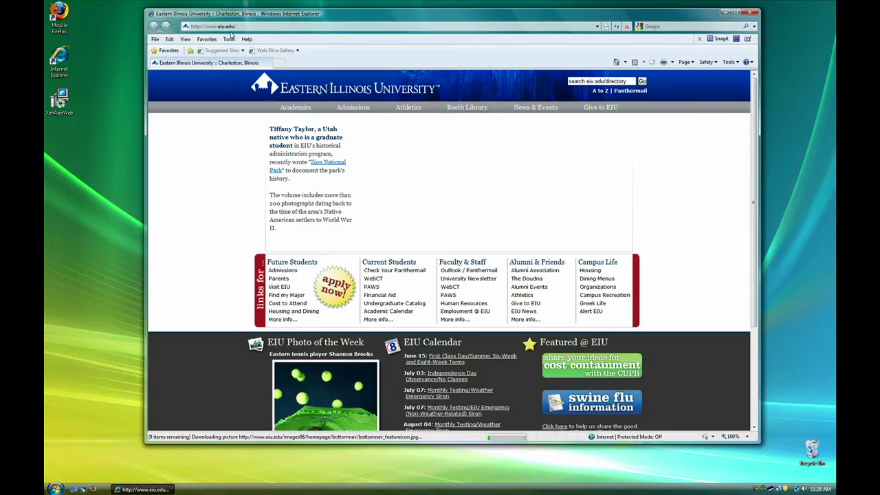
{"action": "left_click_drag", "start_coordinate": [236, 26], "coordinate": [215, 28]}
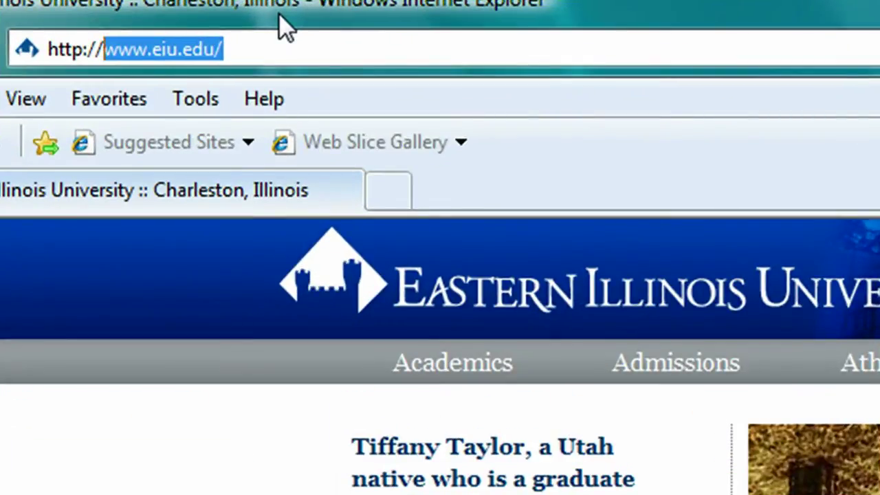
{"action": "type", "text": "e"}
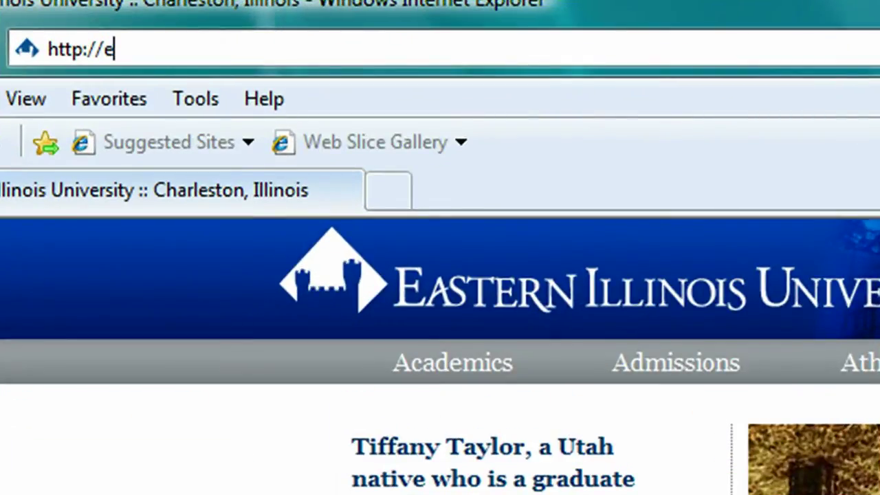
{"action": "type", "text": "iuapps.cat"}
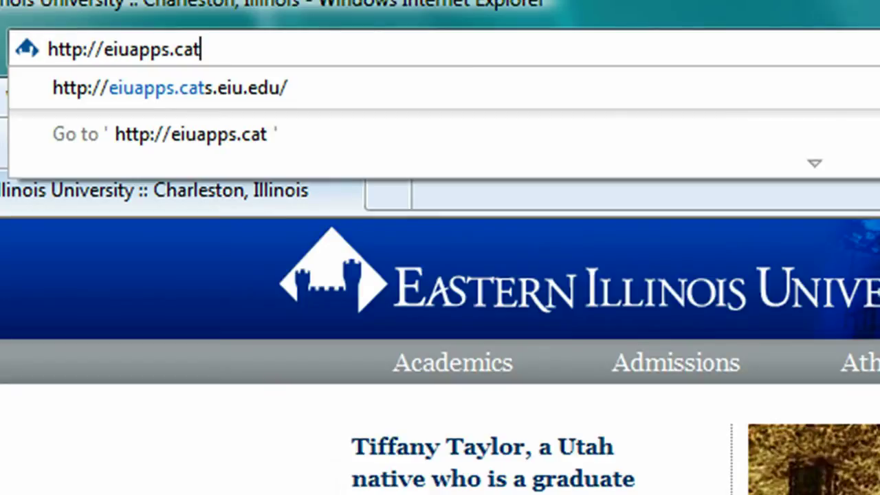
{"action": "type", "text": "s.eiu.ed"}
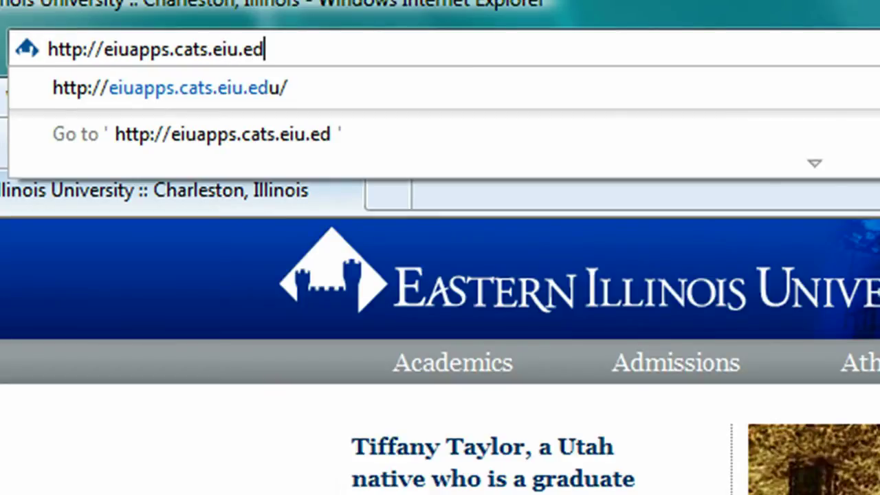
{"action": "type", "text": "i"}
{"action": "key", "text": "BackSpace"}
{"action": "type", "text": "u"}
{"action": "key", "text": "Return"}
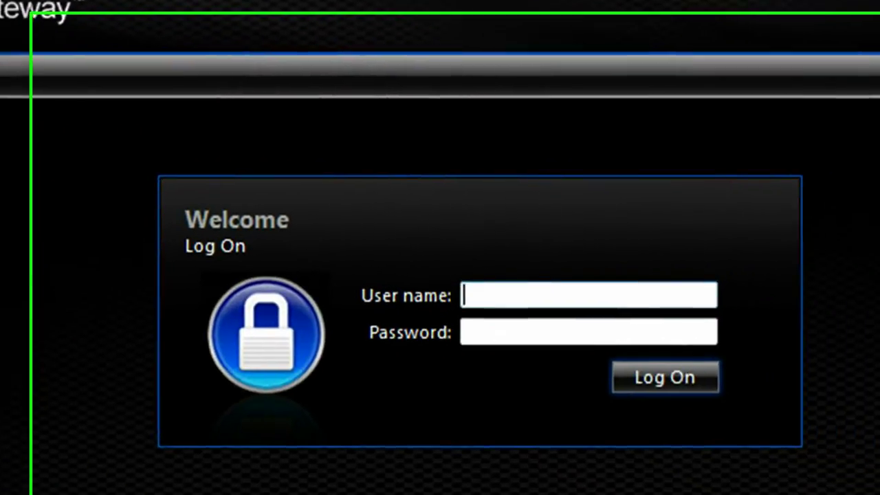
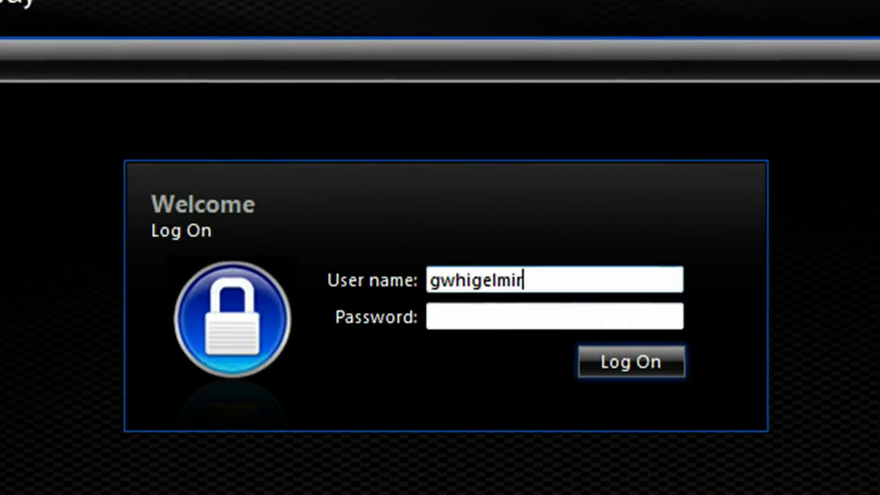
{"action": "key", "text": "Tab"}
{"action": "type", "text": "xxxxxxx"}
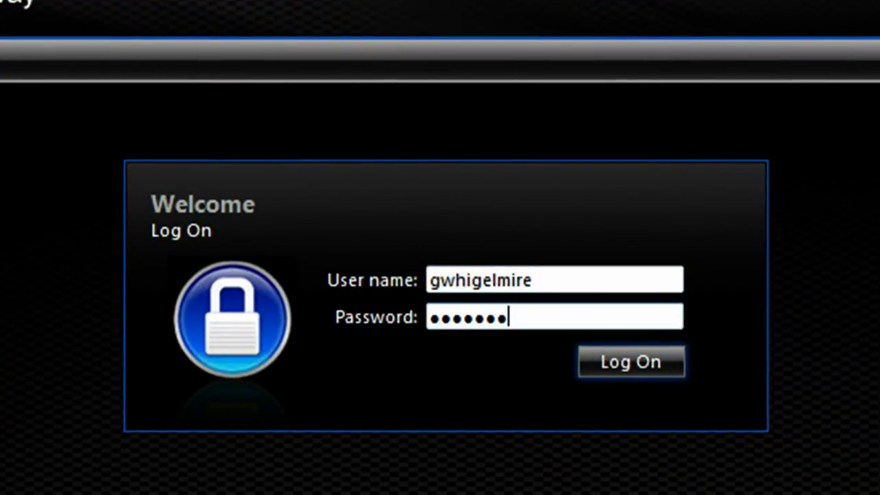
{"action": "type", "text": "xxxxx"}
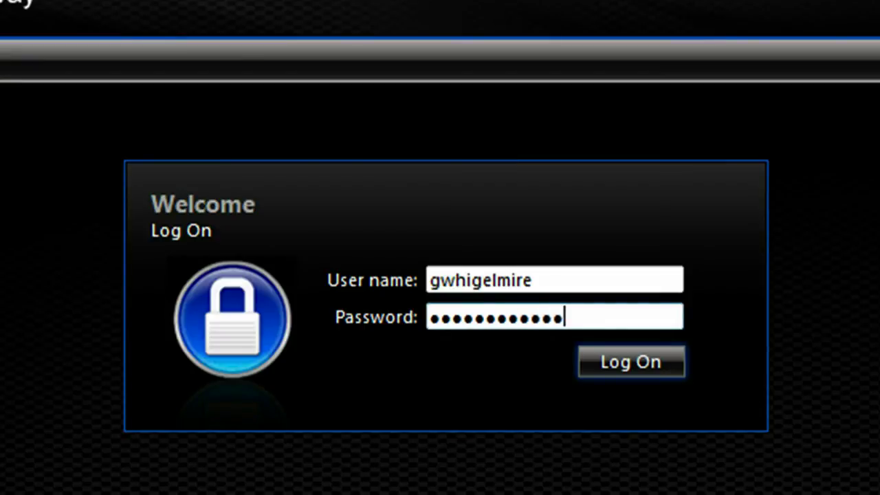
{"action": "key", "text": "Return"}
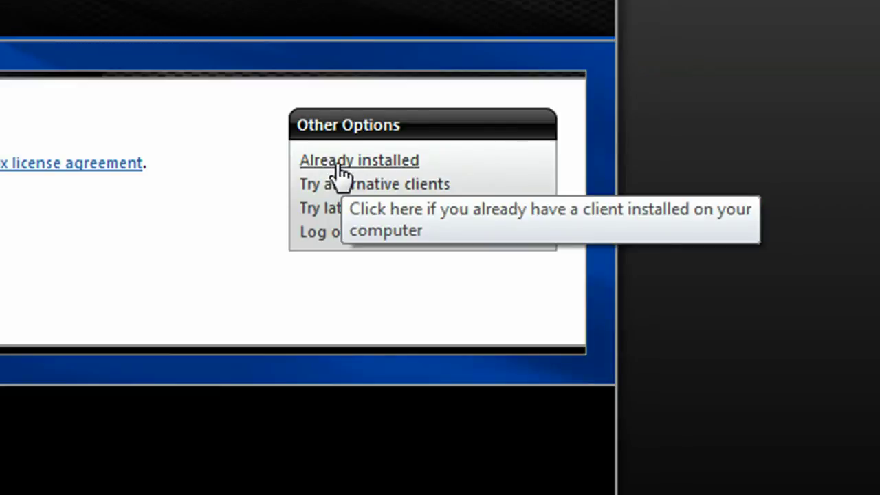
Choose 'Already installed' under Other Options and view the site's messages.
{"action": "left_click", "coordinate": [339, 166]}
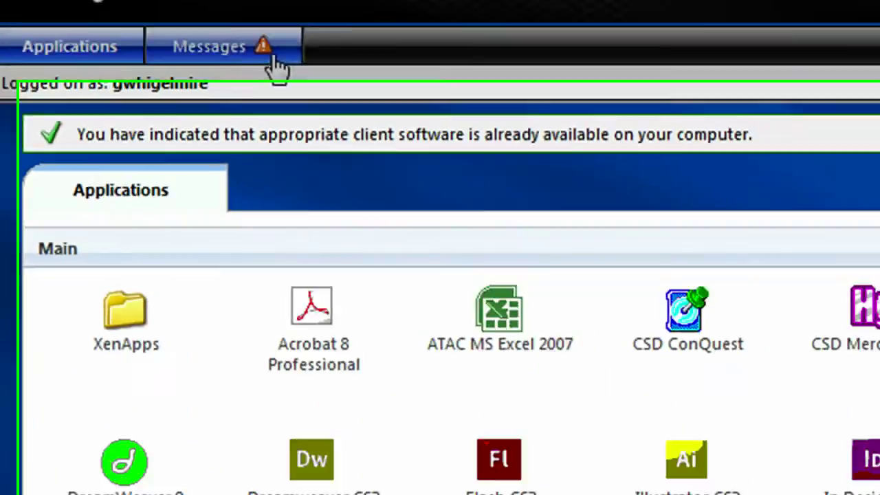
{"action": "left_click", "coordinate": [498, 210]}
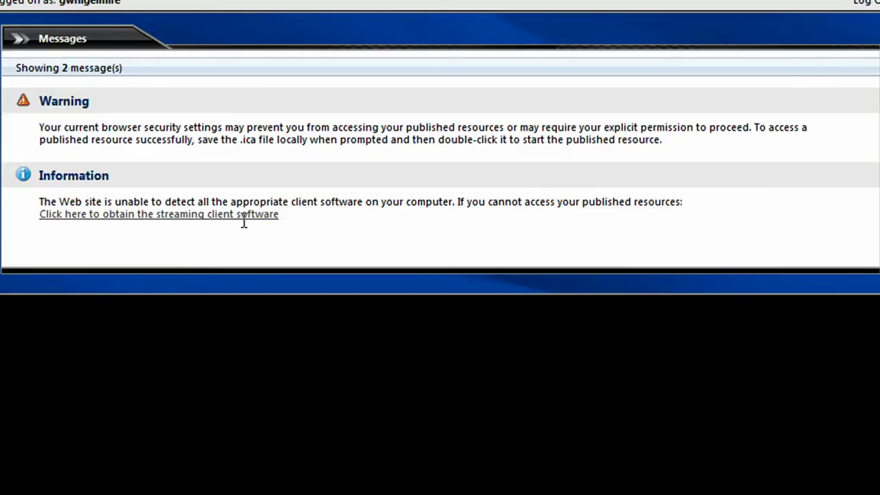
Follow the streaming client software link from Messages and start its download.
{"action": "left_click", "coordinate": [148, 216]}
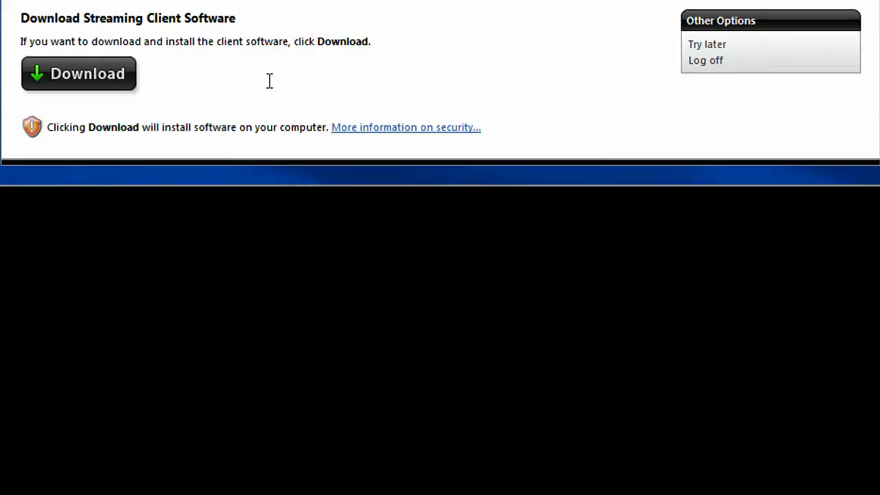
{"action": "left_click", "coordinate": [107, 86]}
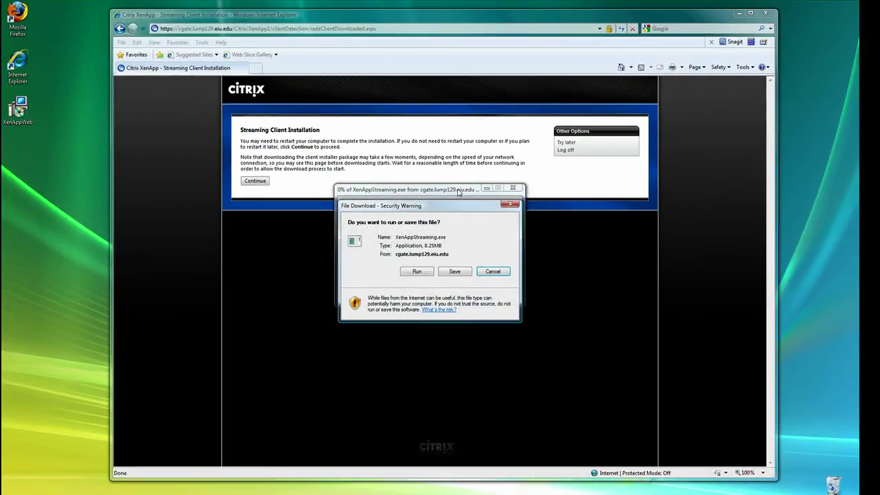
Save XenAppStreaming.exe to the Desktop and close the browser.
{"action": "left_click", "coordinate": [454, 272]}
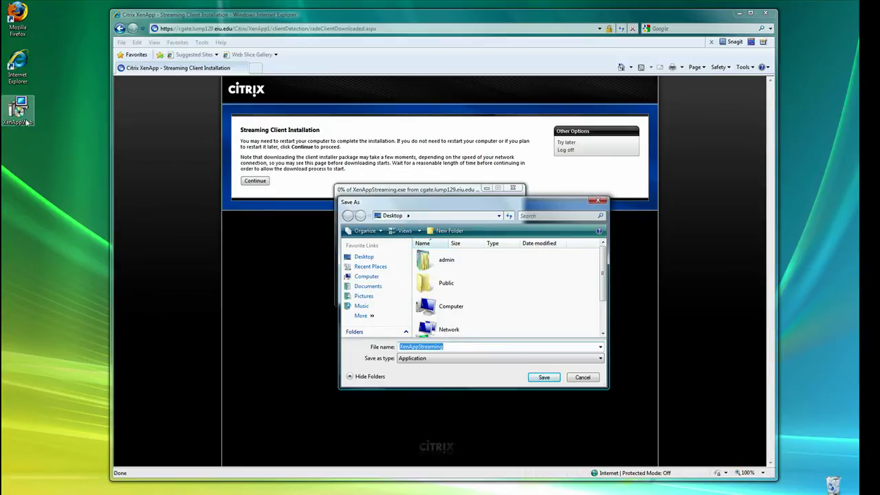
{"action": "left_click", "coordinate": [543, 377]}
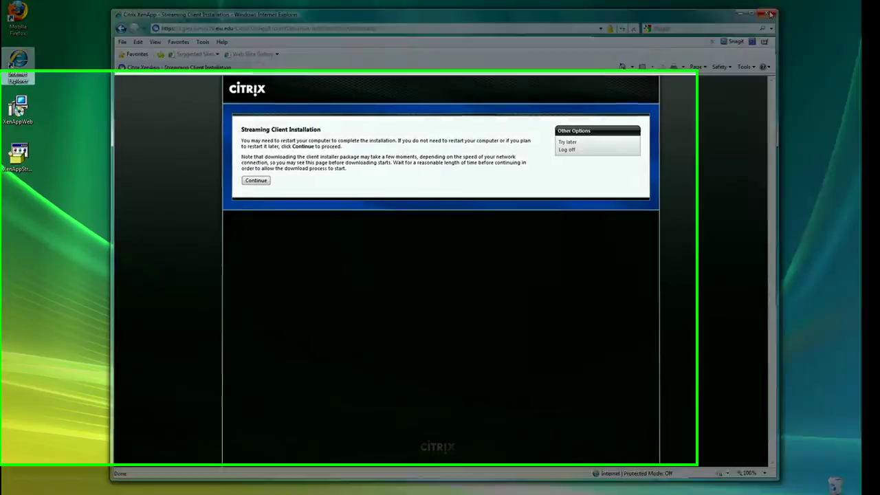
{"action": "left_click", "coordinate": [771, 14]}
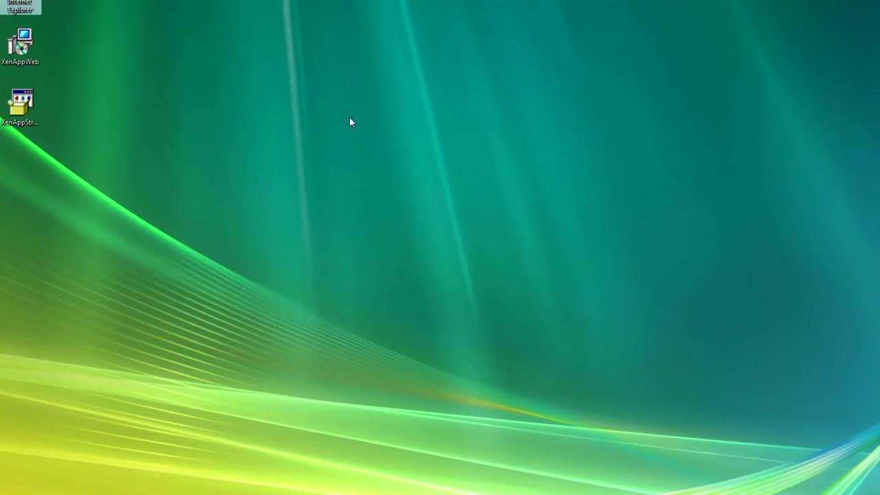
Run the XenAppStreaming installer from the desktop with English as setup language.
{"action": "double_click", "coordinate": [49, 109]}
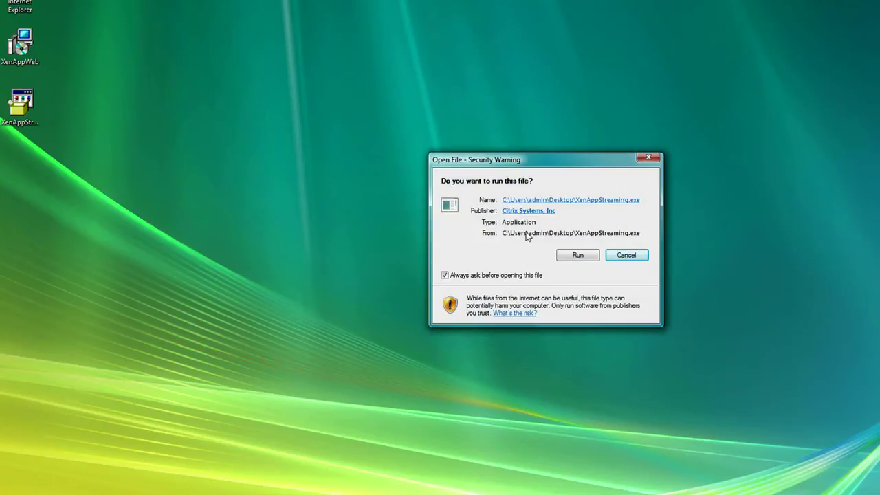
{"action": "left_click", "coordinate": [568, 254]}
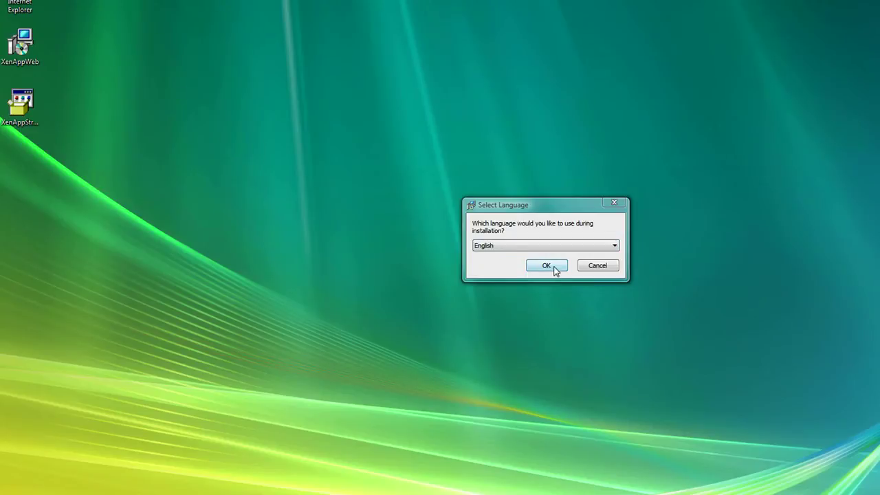
{"action": "left_click", "coordinate": [554, 267]}
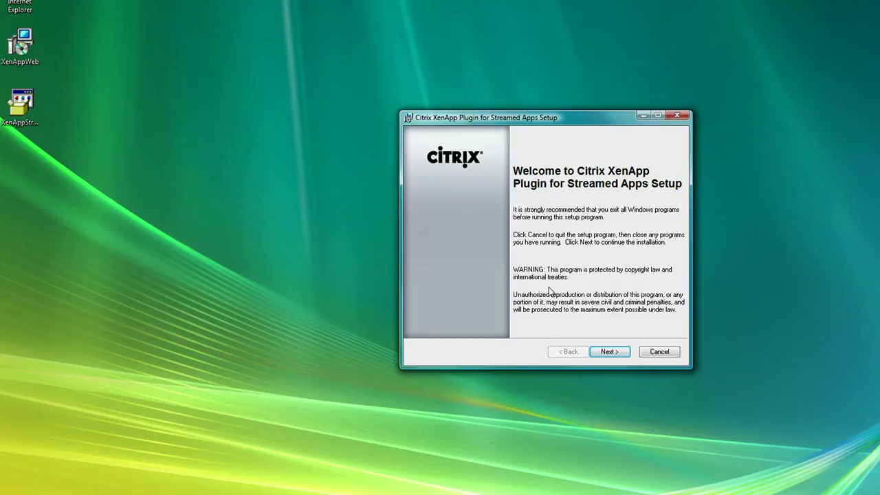
Accept the license, install the Streamed Apps plugin to C:\Program Files\Citrix\, and finish setup.
{"action": "left_click", "coordinate": [610, 352]}
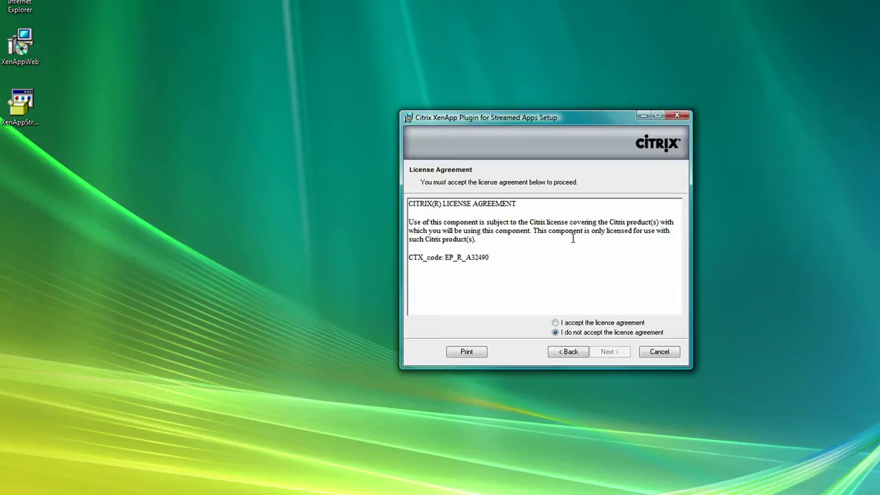
{"action": "left_click", "coordinate": [556, 322]}
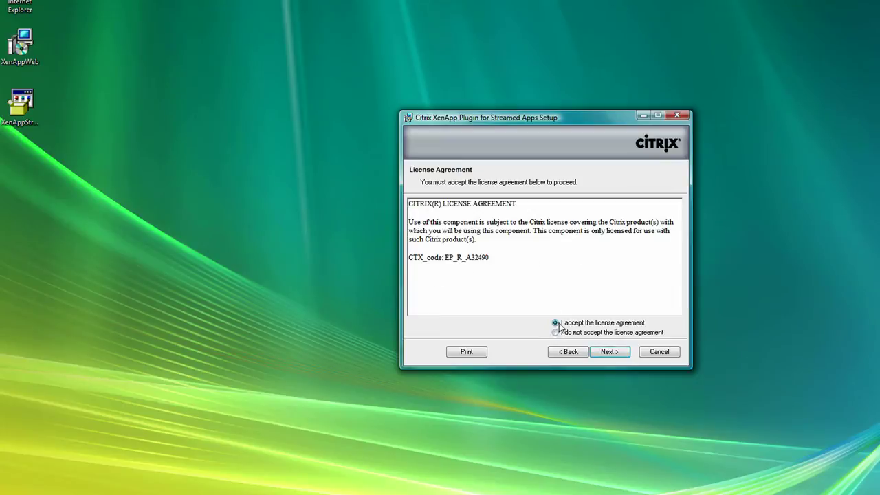
{"action": "left_click", "coordinate": [606, 351]}
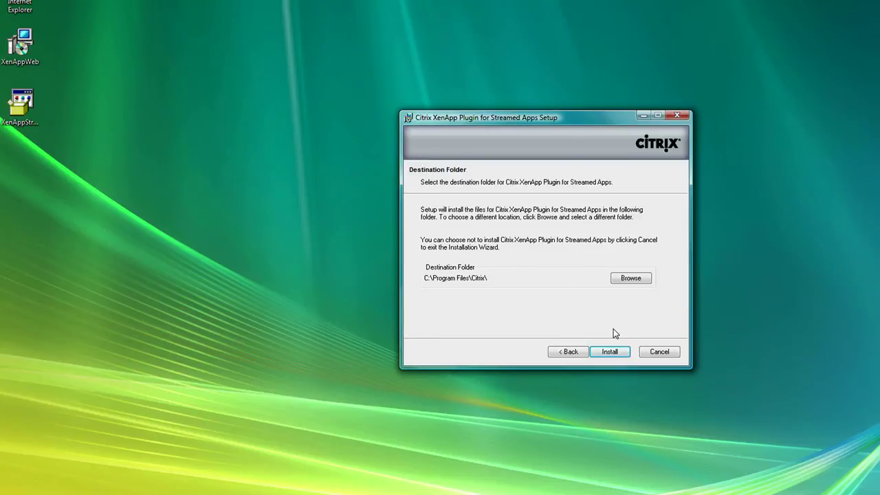
{"action": "left_click", "coordinate": [610, 353]}
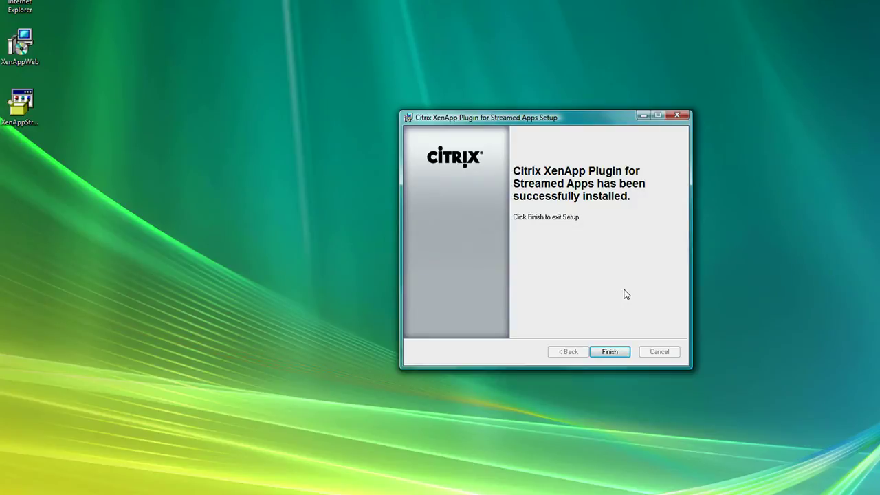
{"action": "left_click", "coordinate": [623, 353]}
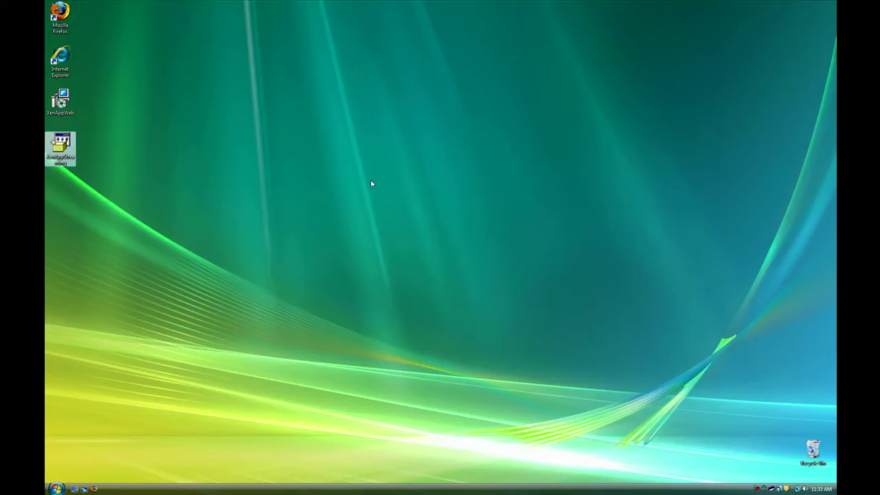
{"action": "left_click", "coordinate": [372, 182]}
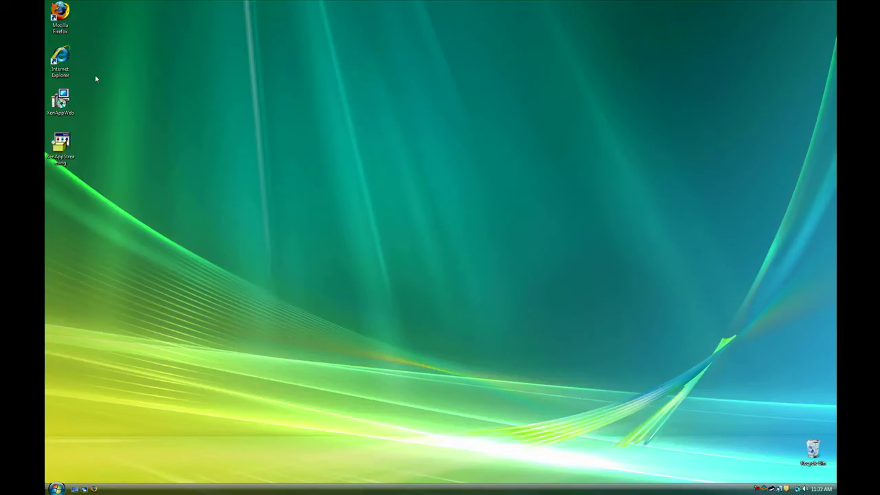
{"action": "double_click", "coordinate": [60, 60]}
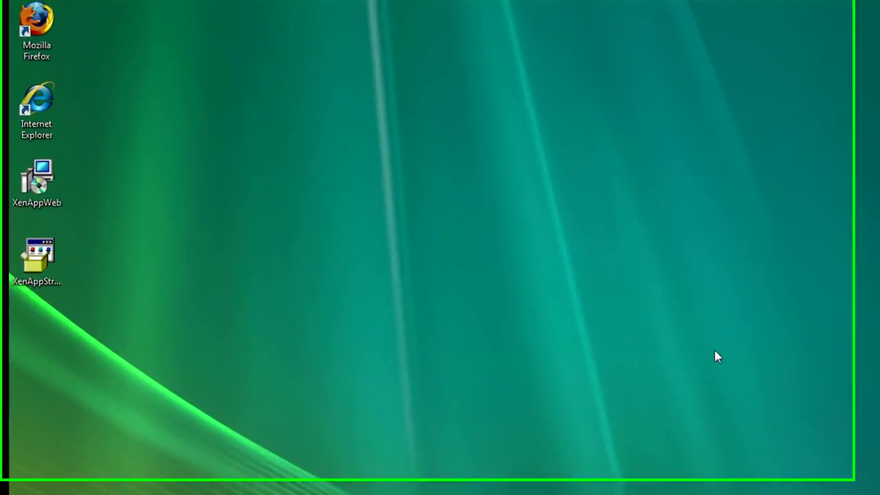
Launch Internet Explorer and load eiuapps.cats.eiu.edu to reach the Citrix Log On page.
{"action": "double_click", "coordinate": [56, 135]}
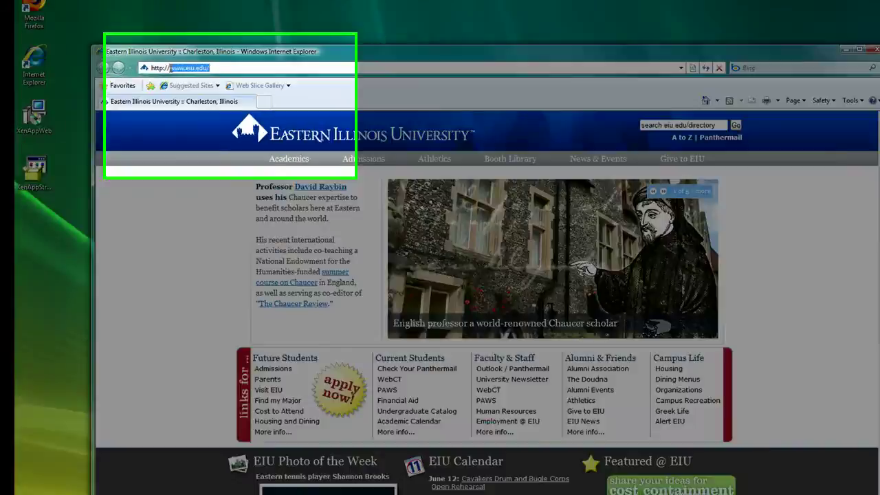
{"action": "type", "text": "eiu"}
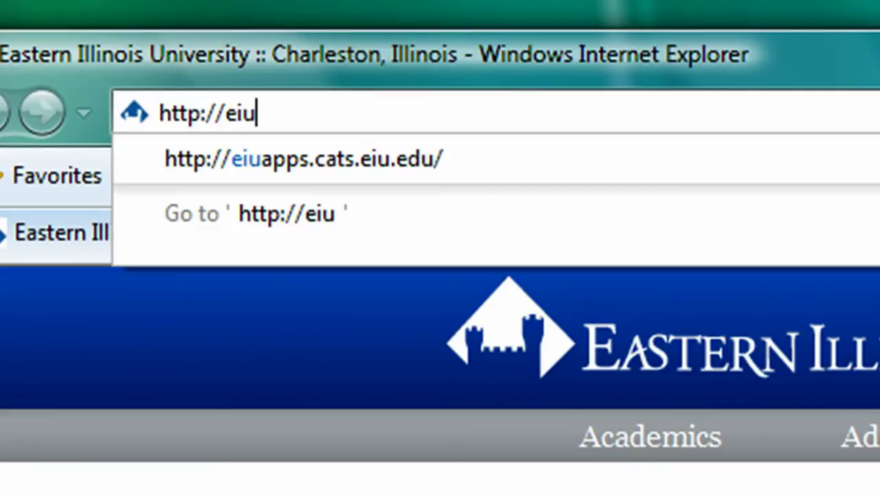
{"action": "type", "text": "app"}
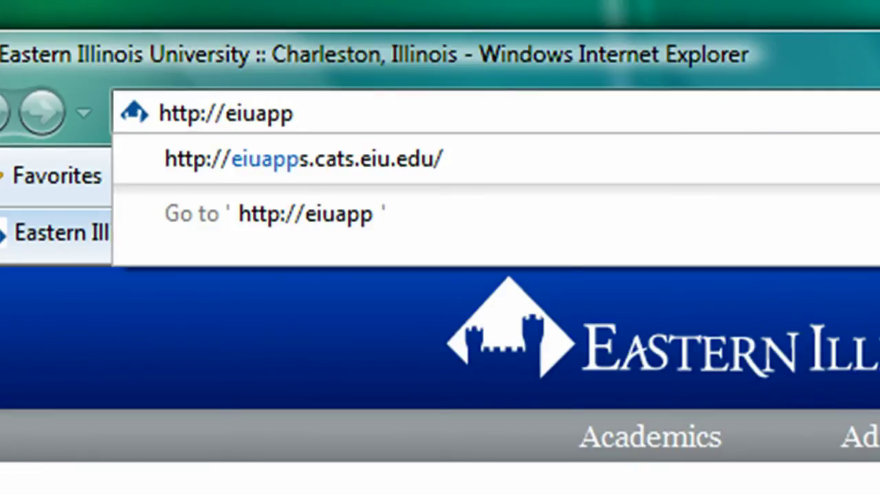
{"action": "type", "text": "s.cats"}
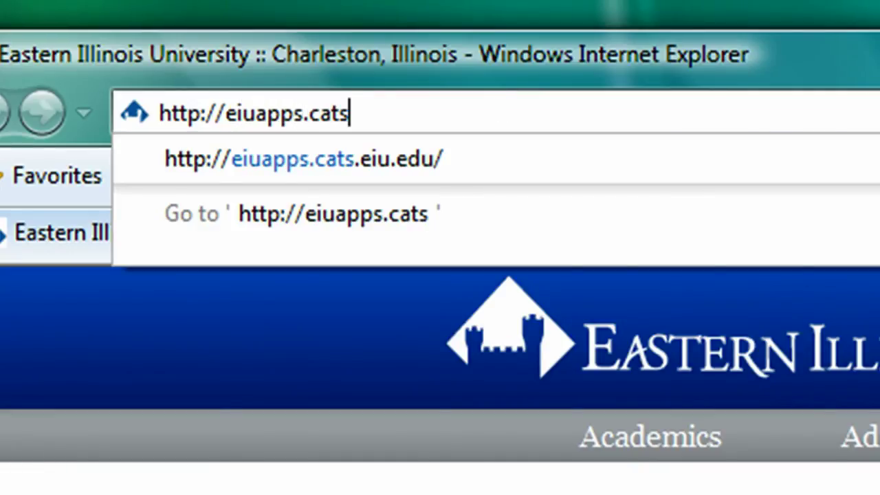
{"action": "type", "text": "eiu./"}
{"action": "key", "text": "BackSpace"}
{"action": "type", "text": "ed"}
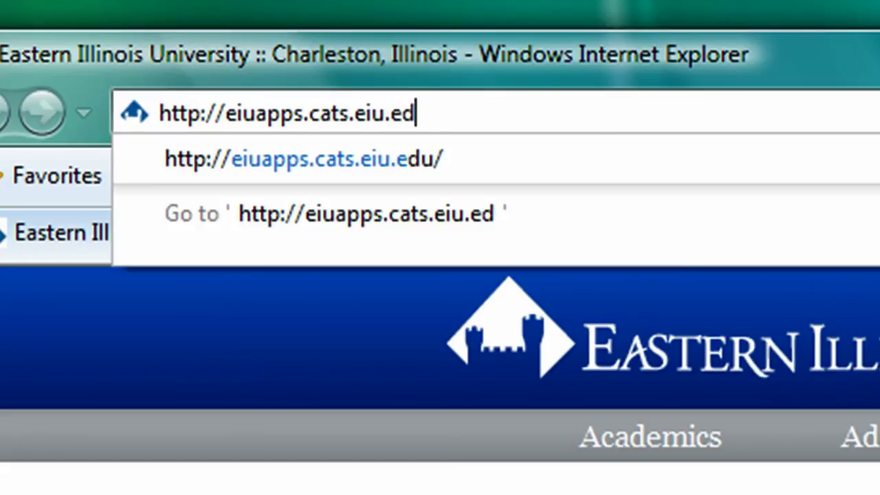
{"action": "type", "text": "u"}
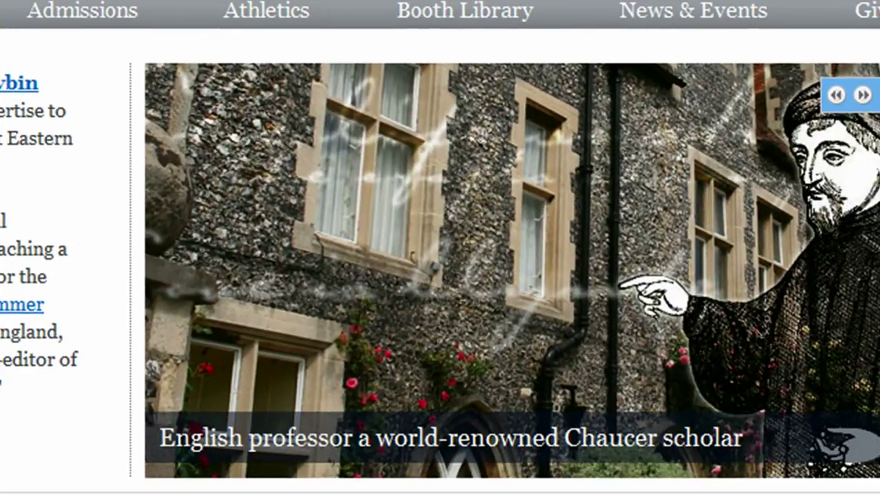
{"action": "key", "text": "Return"}
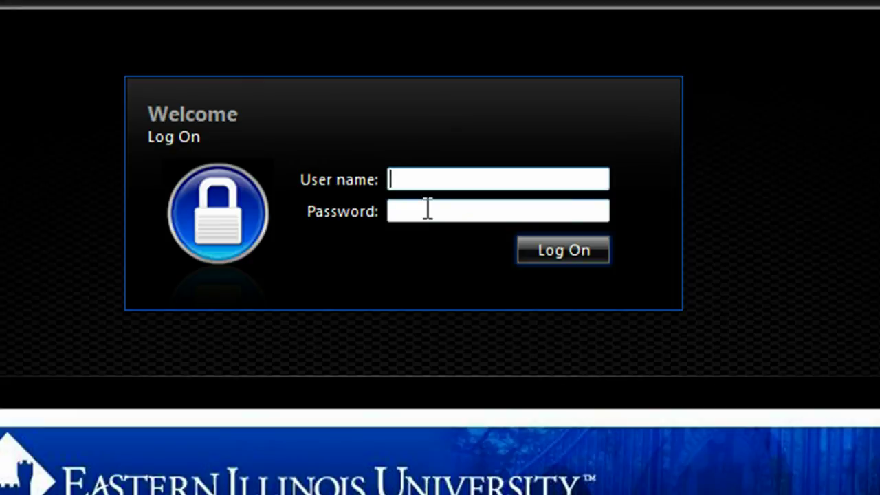
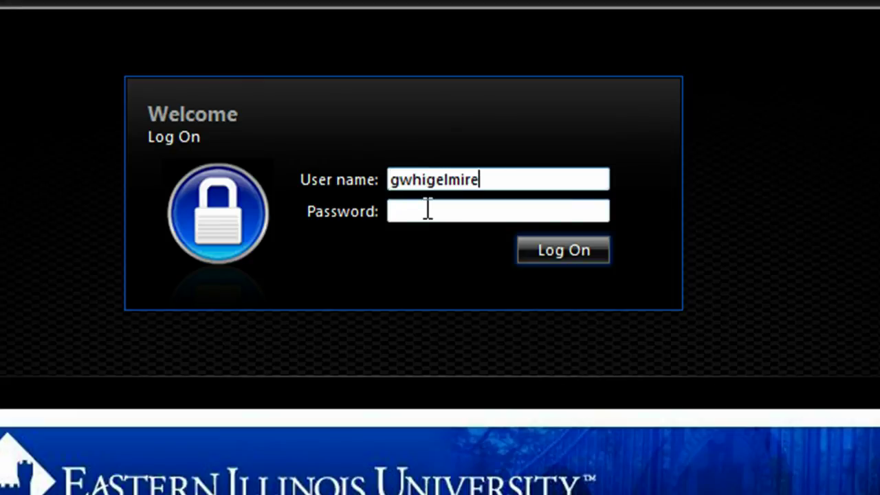
{"action": "left_click", "coordinate": [427, 209]}
{"action": "type", "text": "*******"}
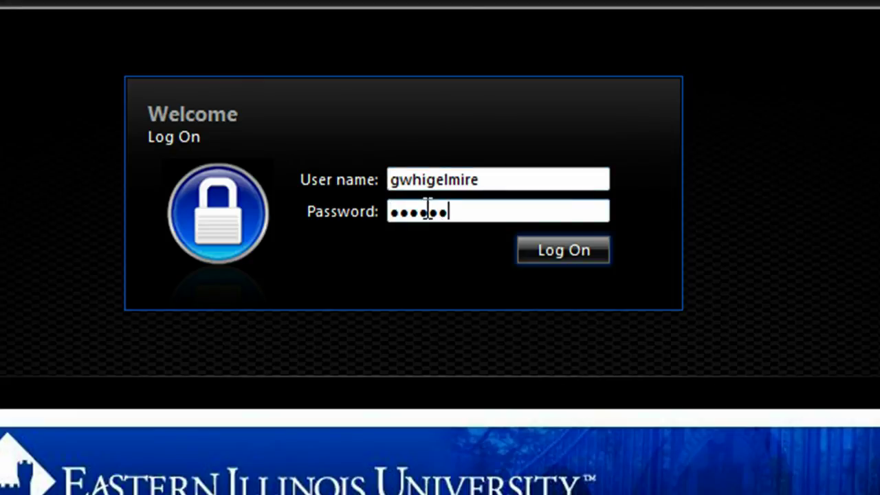
{"action": "type", "text": "*******"}
{"action": "key", "text": "Return"}
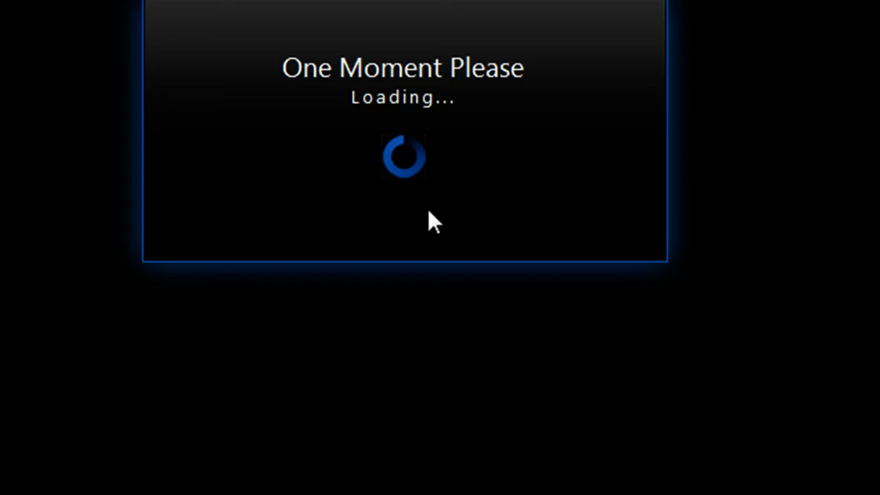